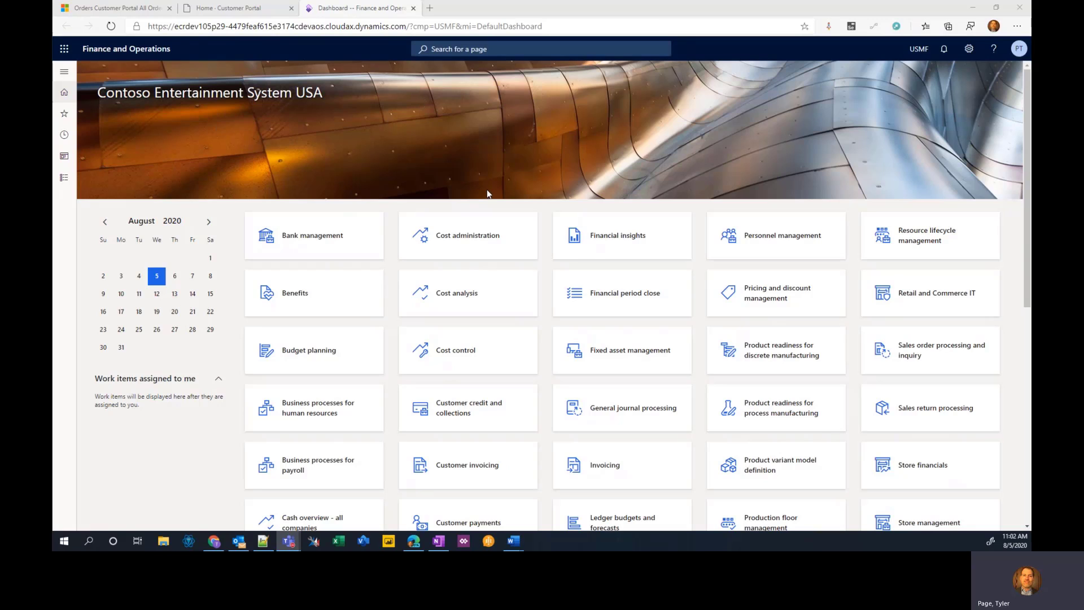
- Review the portal and Sales order tabs, then open Favorites > All sales orders in Finance and Operations
left_click(268, 13)
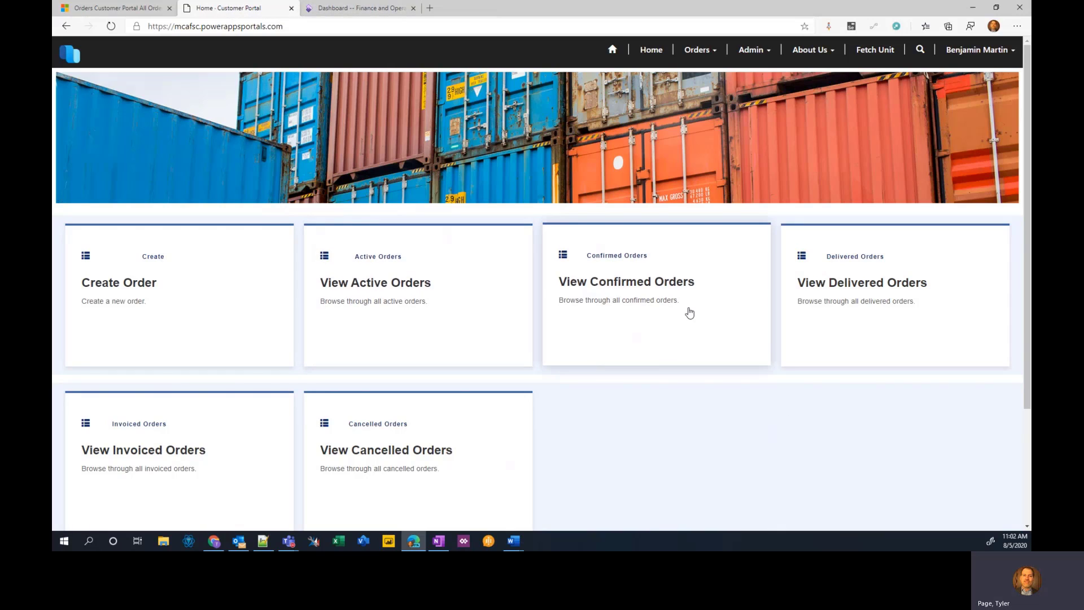
left_click(122, 11)
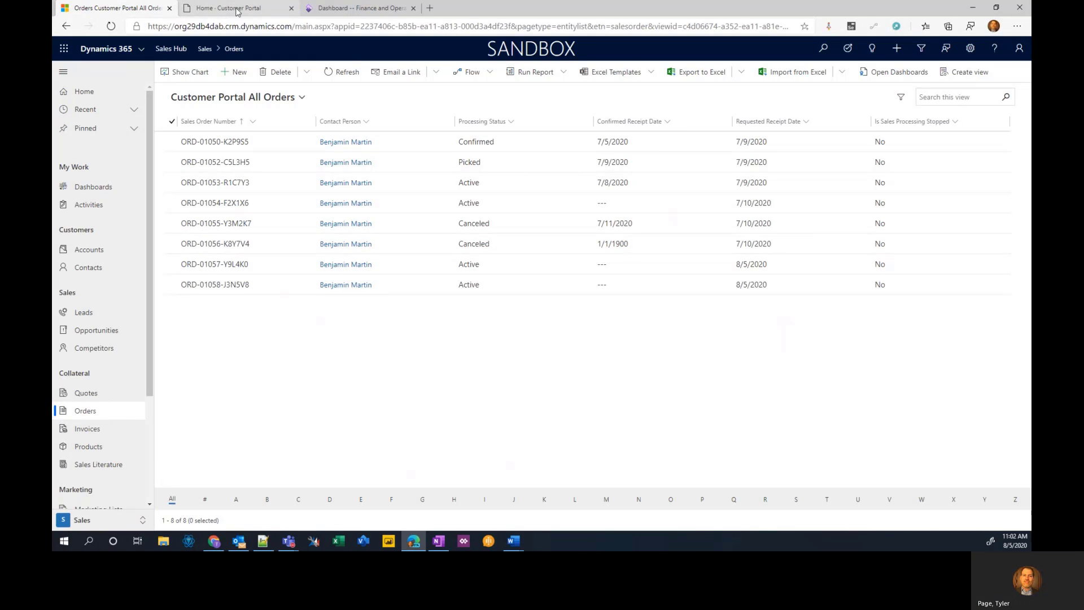
left_click(351, 11)
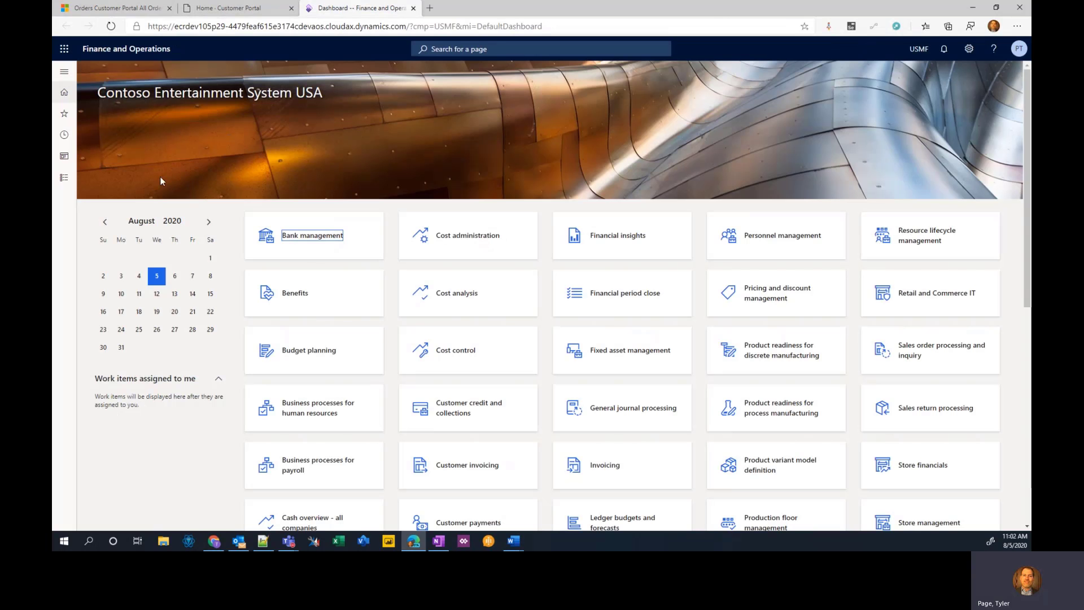
left_click(64, 113)
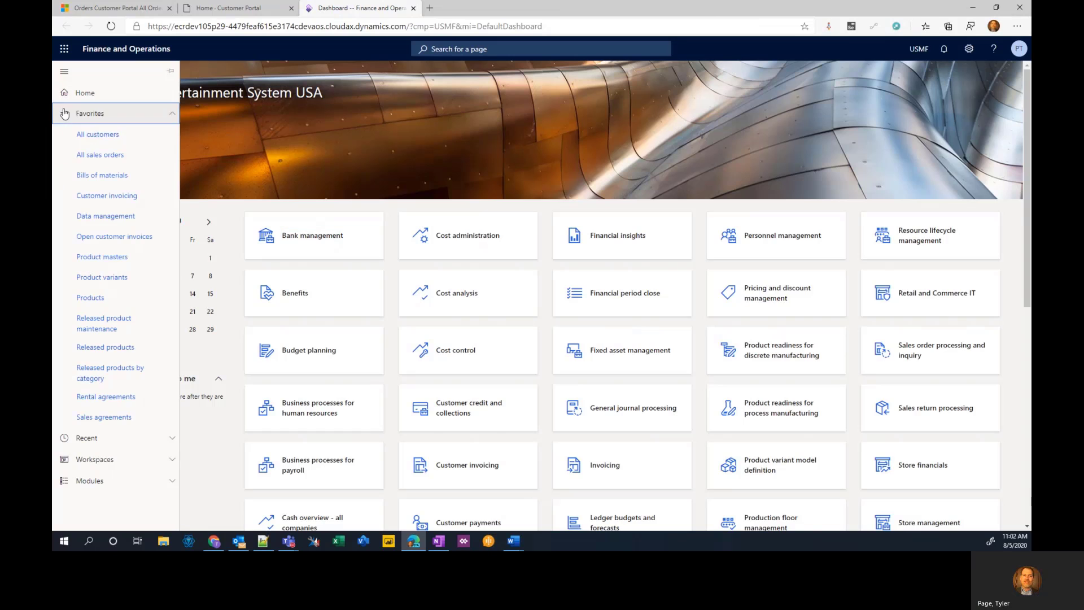
left_click(124, 157)
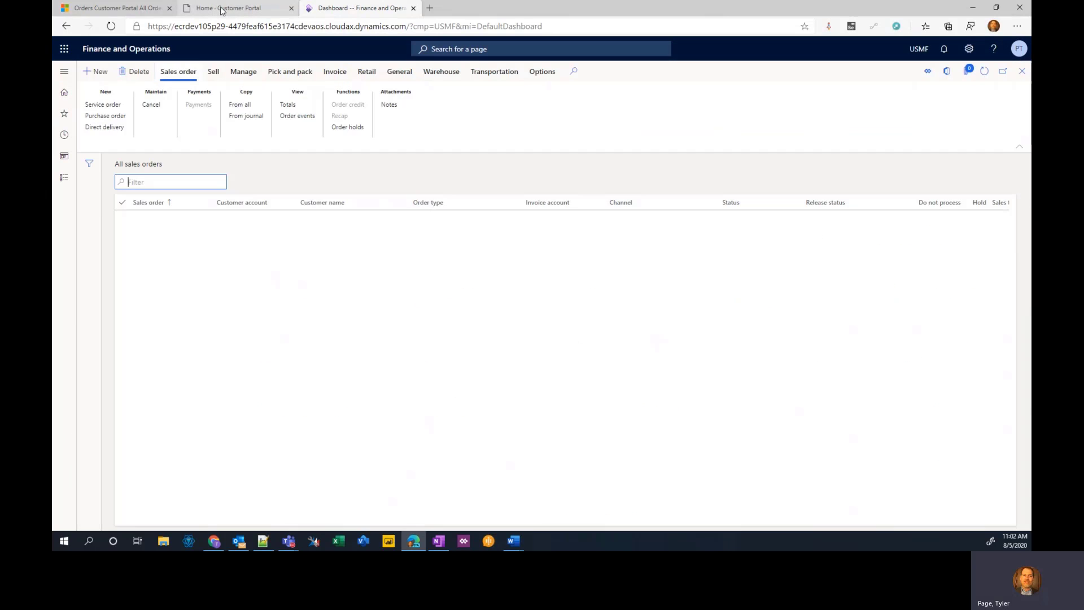
- Return to the Customer Portal home page and look through its Admin and Orders menus
left_click(221, 11)
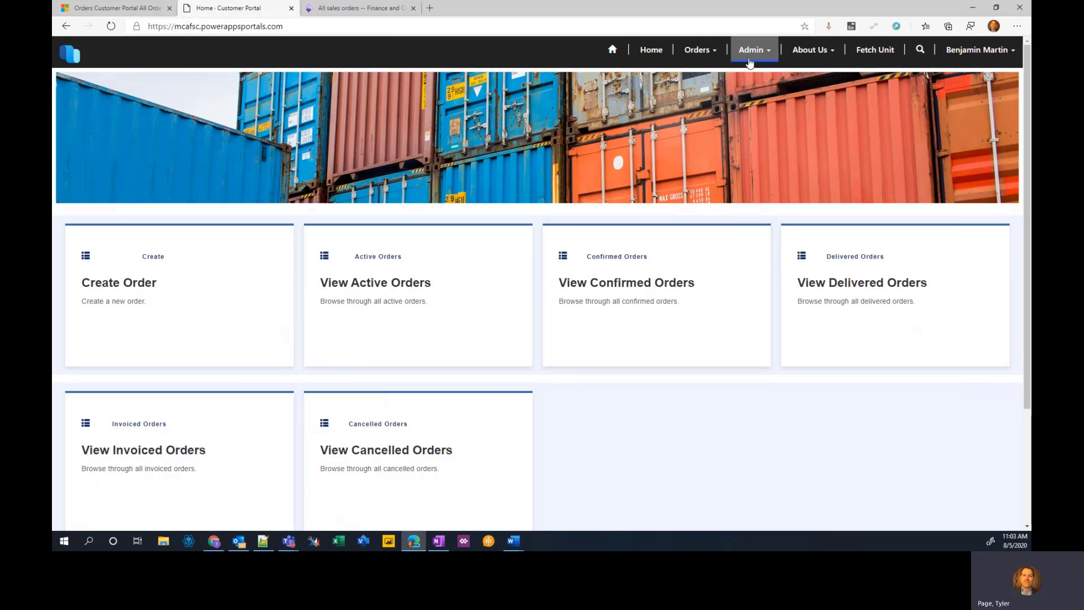
left_click(752, 58)
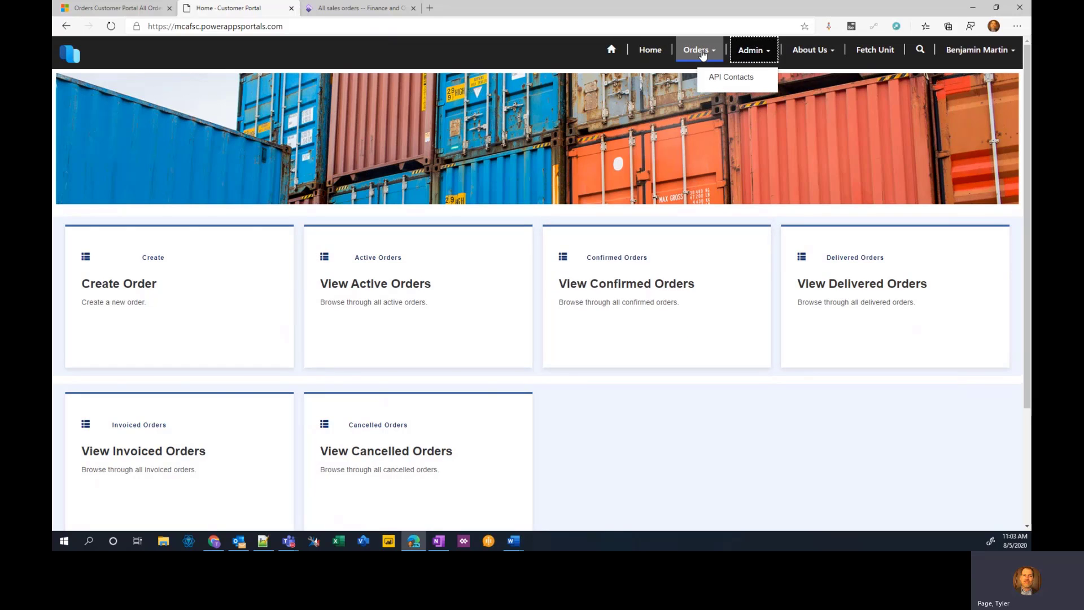
left_click(700, 53)
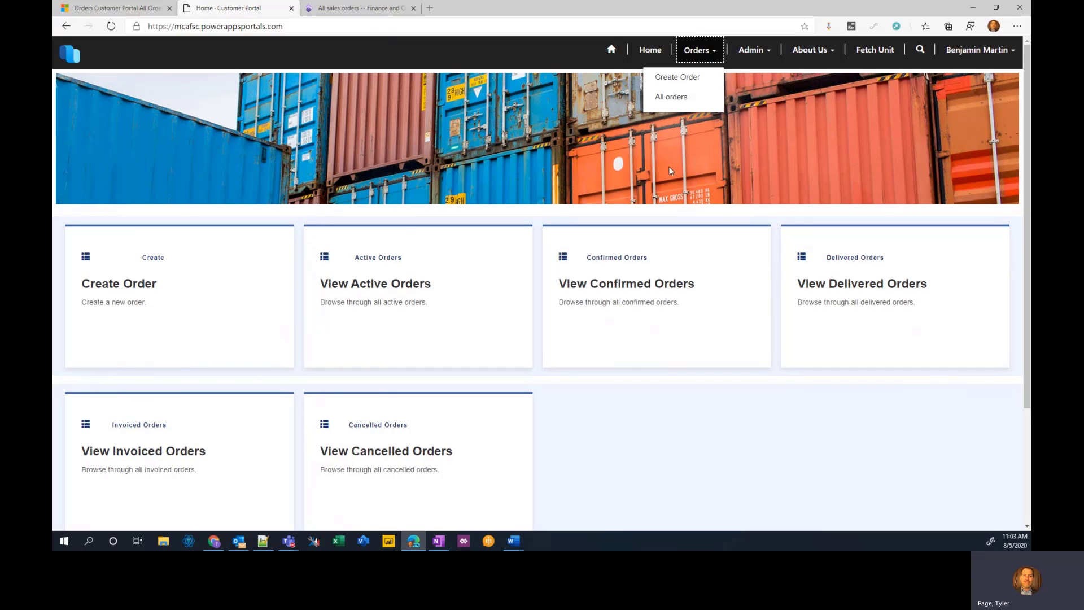
left_click(791, 423)
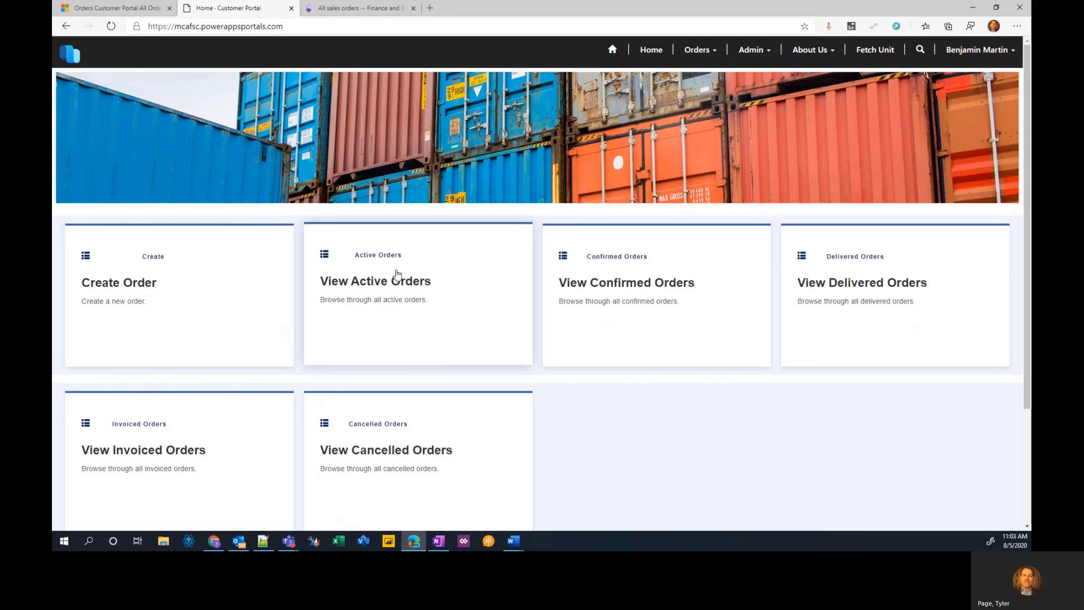
- Open an order from View Active Orders and check its AcousticFoamPanel line totalling $444
left_click(351, 282)
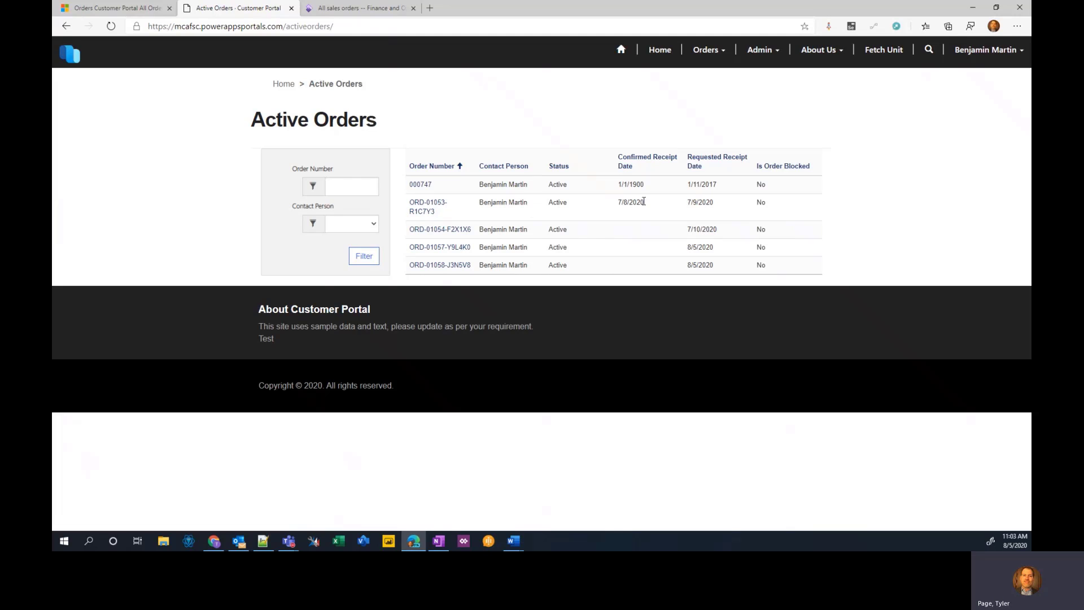
left_click(423, 206)
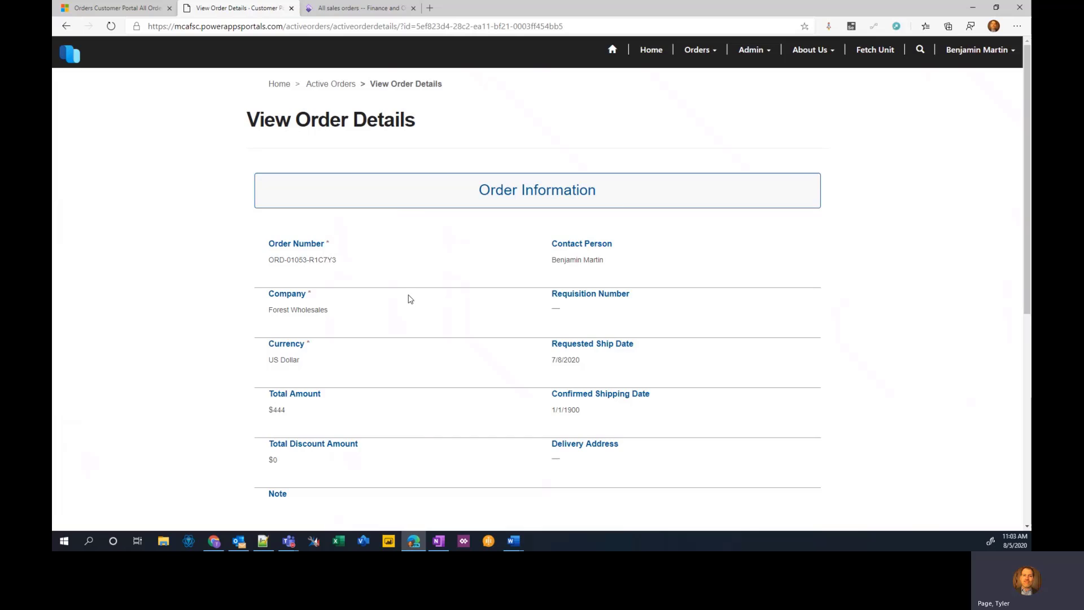
scroll(348, 303, "down", 7)
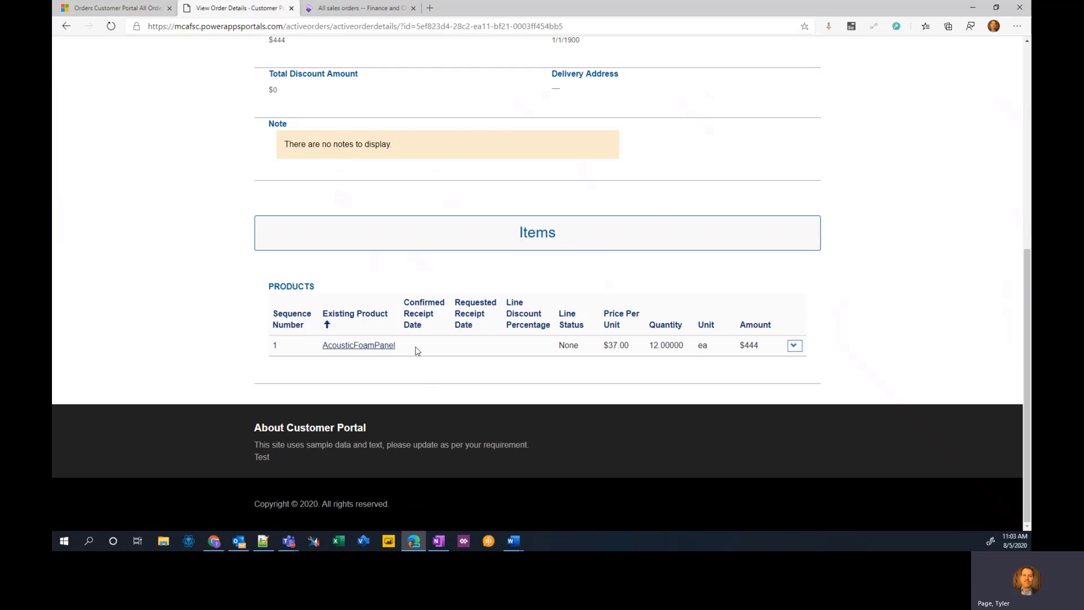
scroll(472, 355, "up", 8)
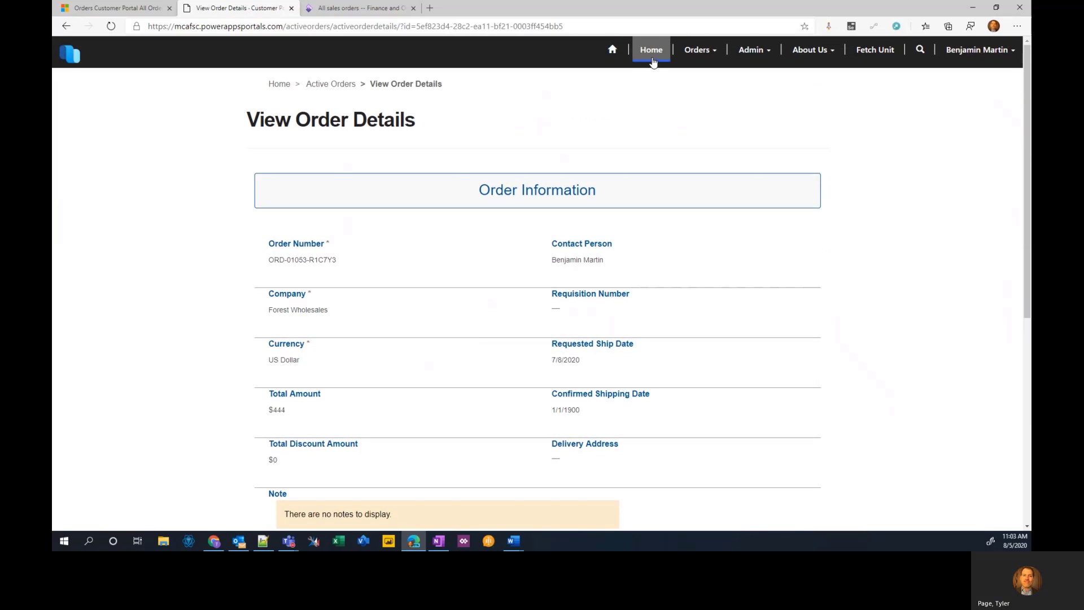
- Start a new portal order for Forest Wholesales and review its Order Information form
left_click(282, 85)
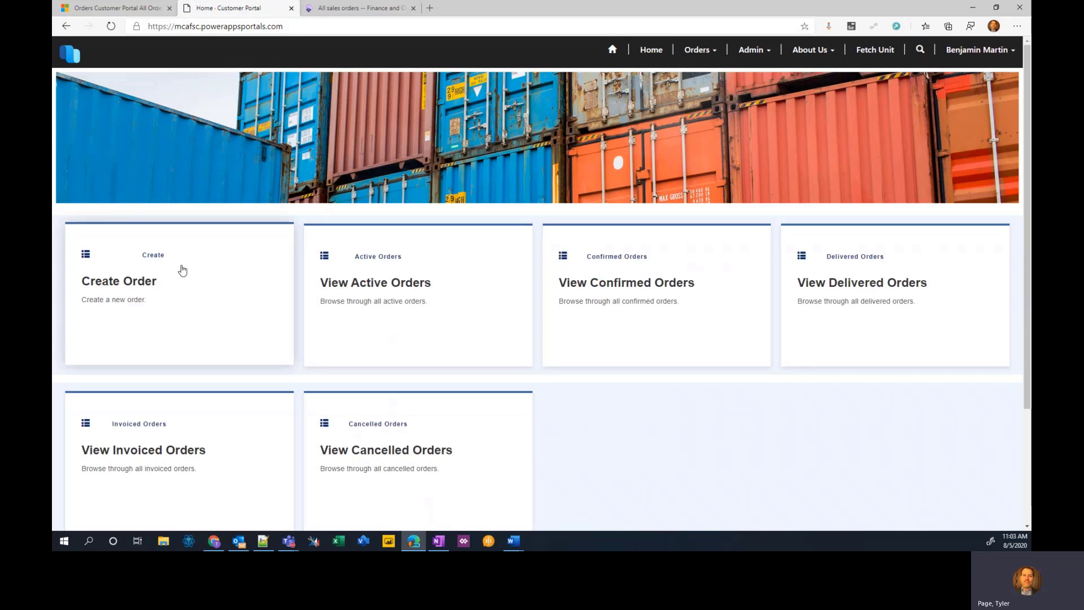
left_click(164, 283)
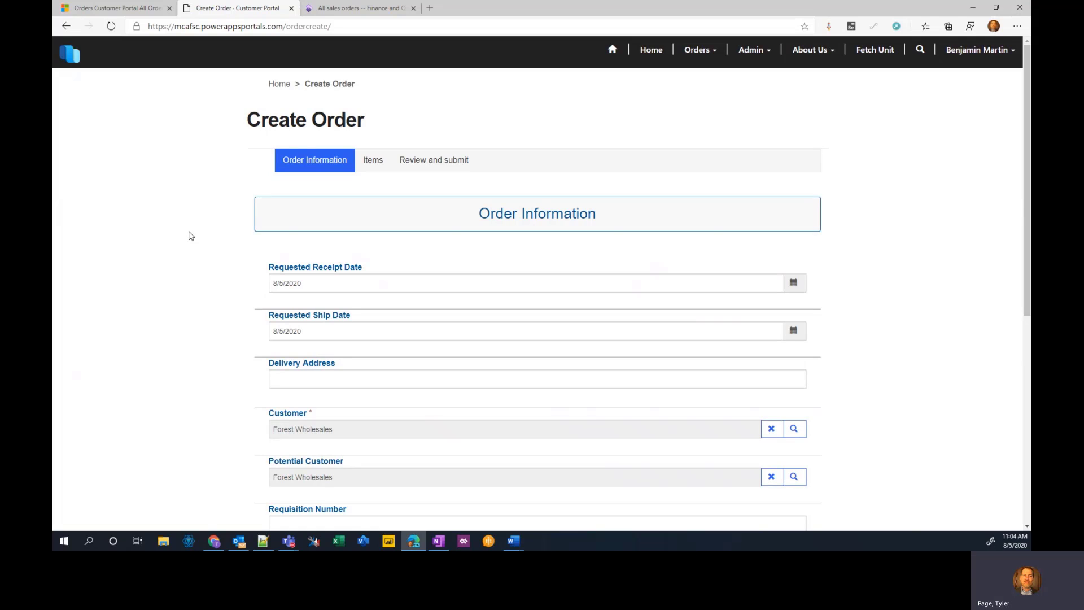
scroll(187, 235, "down", 2)
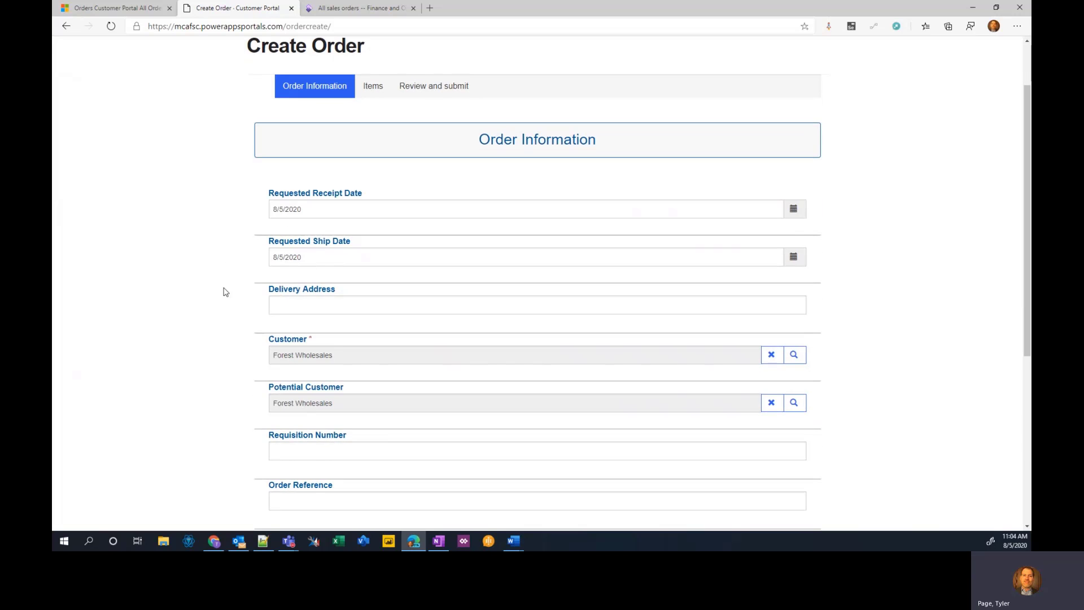
scroll(224, 286, "down", 4)
scroll(220, 294, "down", 2)
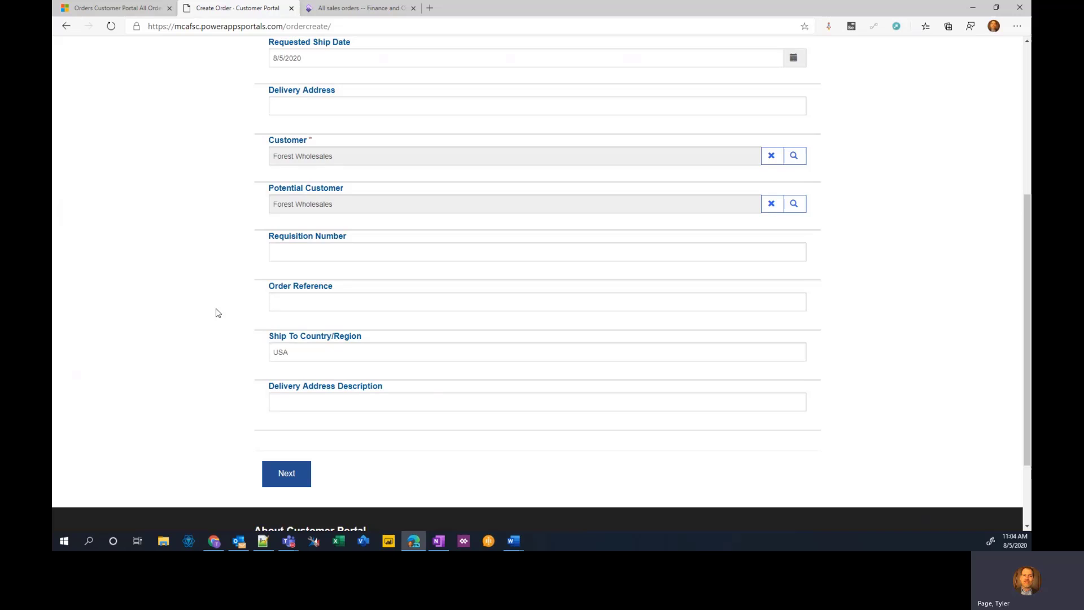
- Add and save an item line of 12 ea AcousticFoamPanel at $37.00, totalling $444
left_click(293, 450)
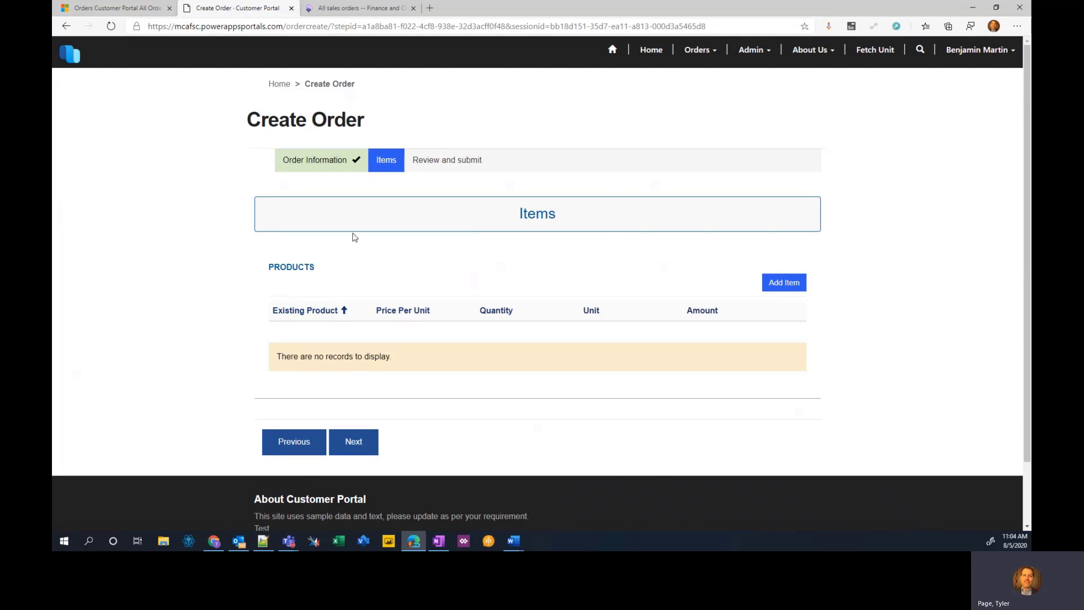
left_click(777, 283)
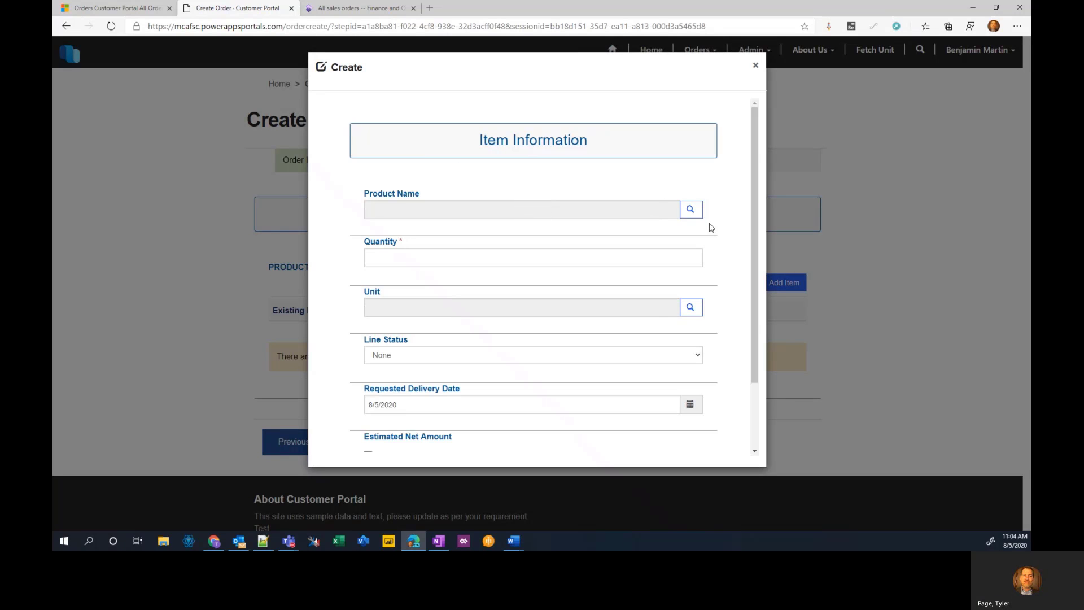
left_click(690, 209)
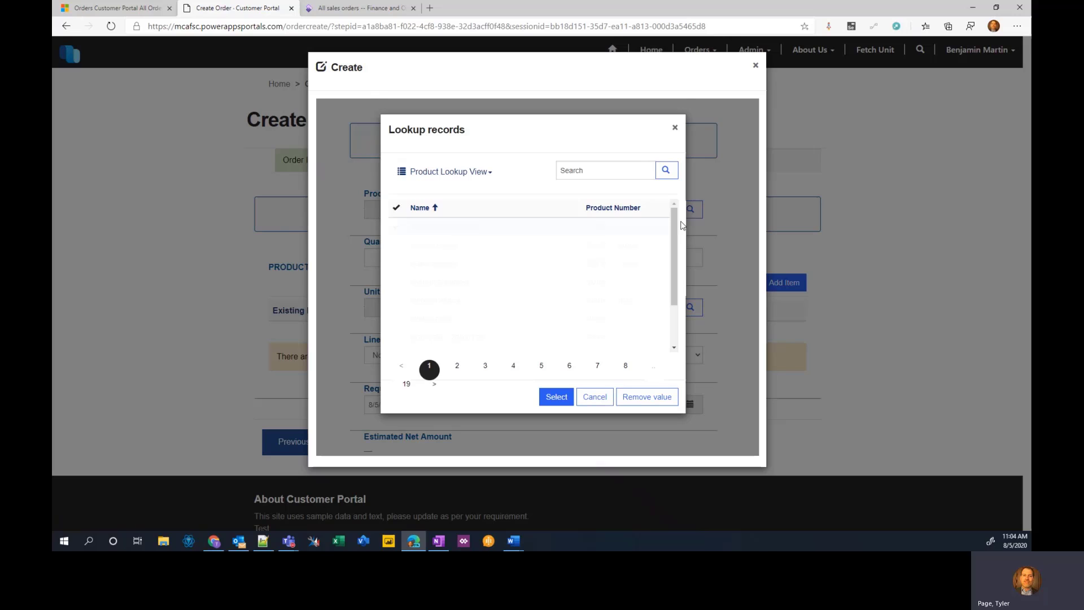
left_click(514, 226)
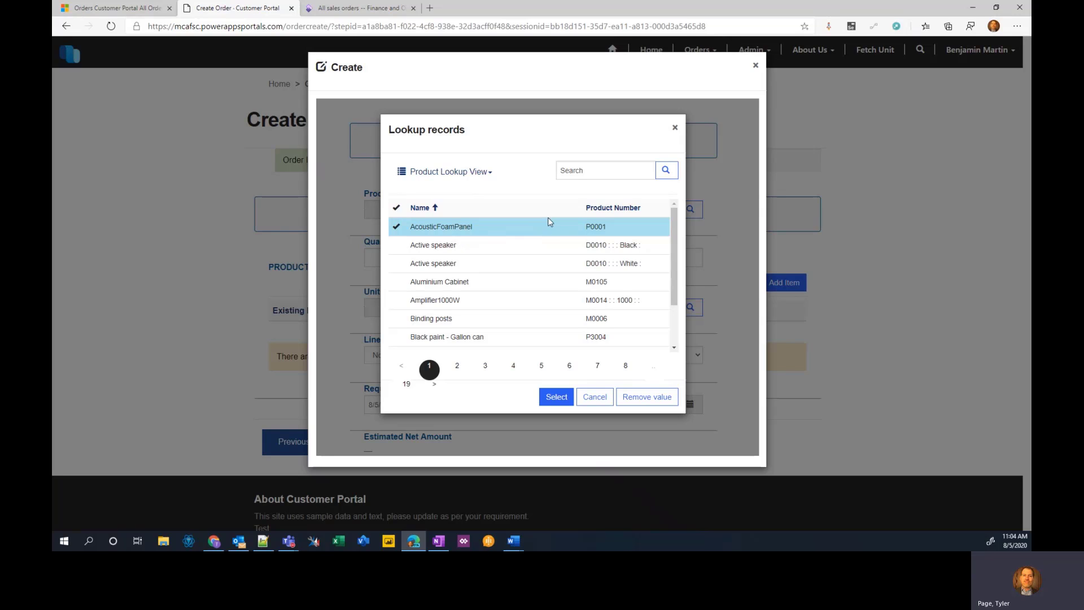
left_click(557, 397)
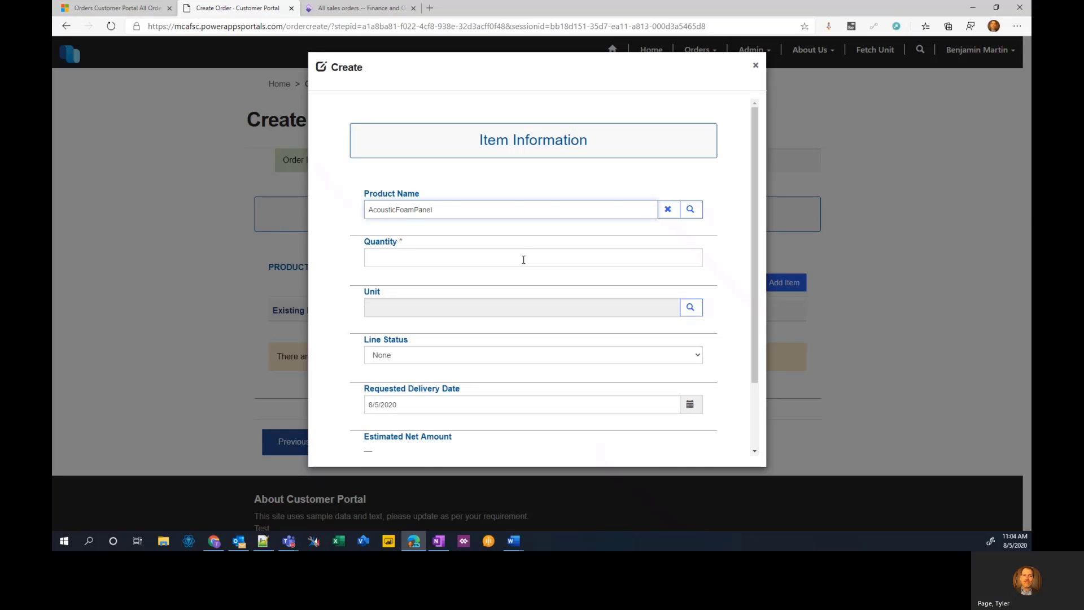
left_click(483, 262)
left_click(435, 278)
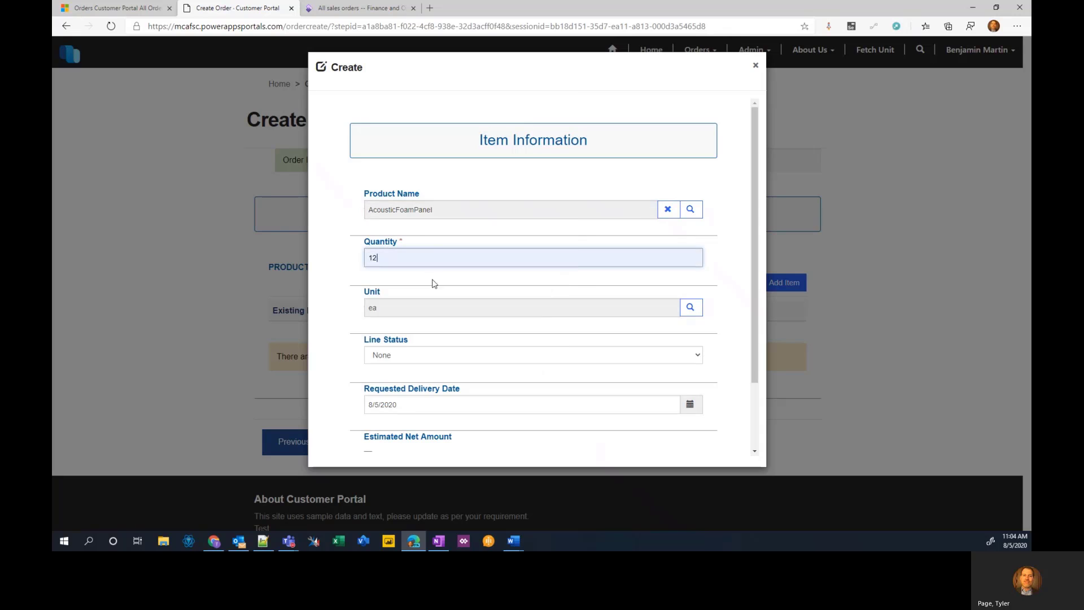
scroll(730, 272, "down", 3)
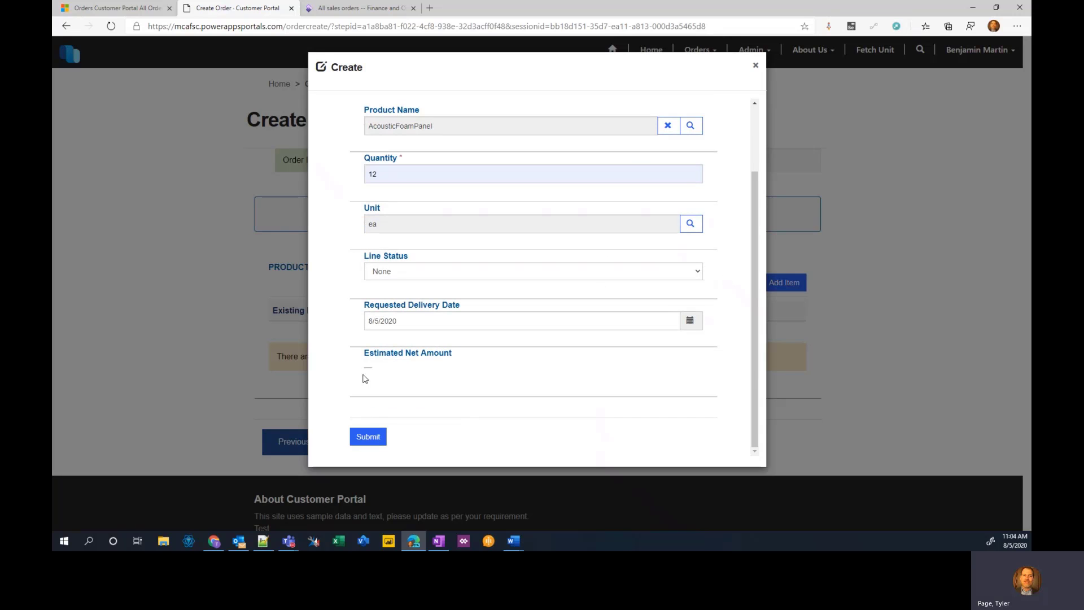
left_click(376, 438)
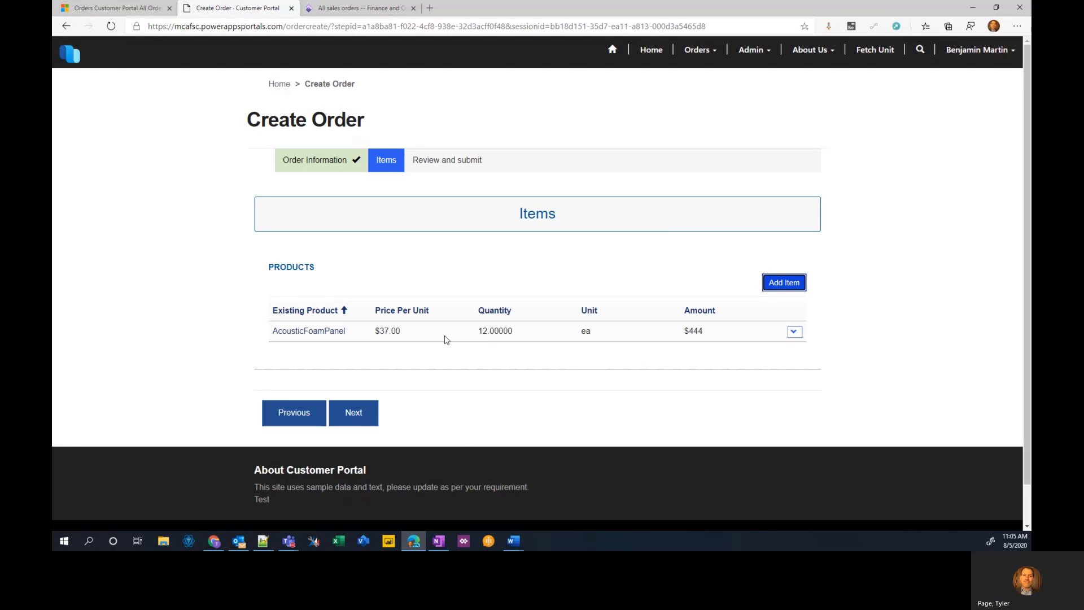
- Review the Forest Wholesales order in US Dollar and submit it for $444
left_click(354, 419)
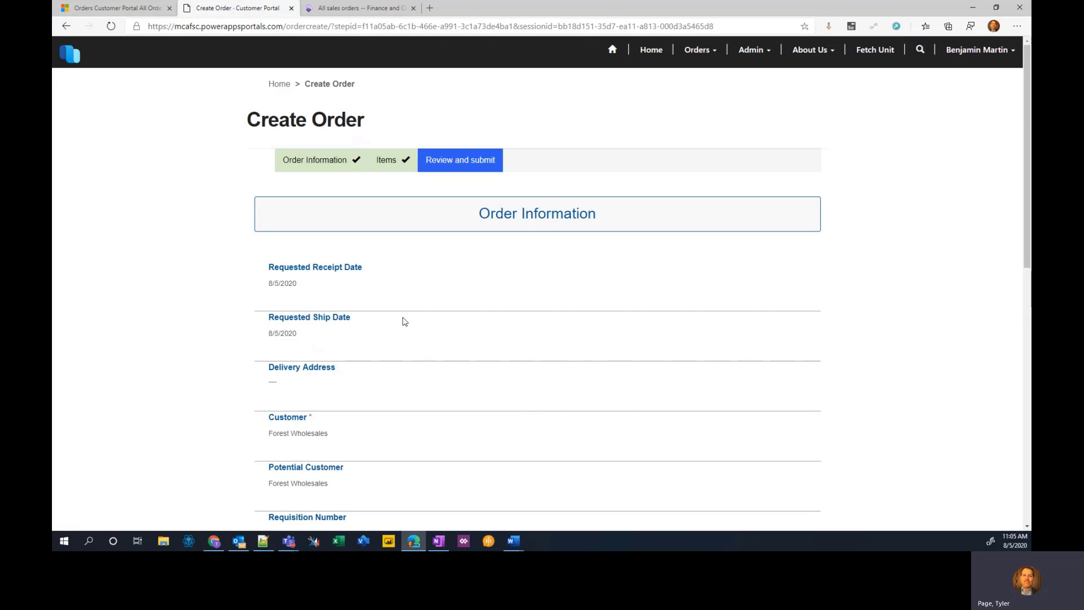
scroll(322, 337, "down", 8)
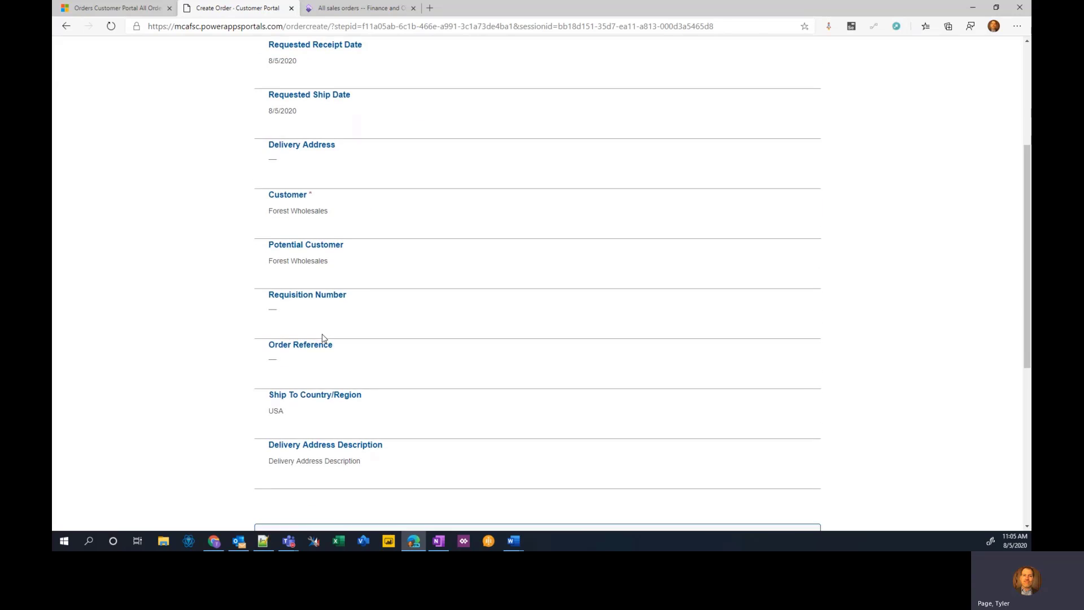
scroll(321, 338, "down", 2)
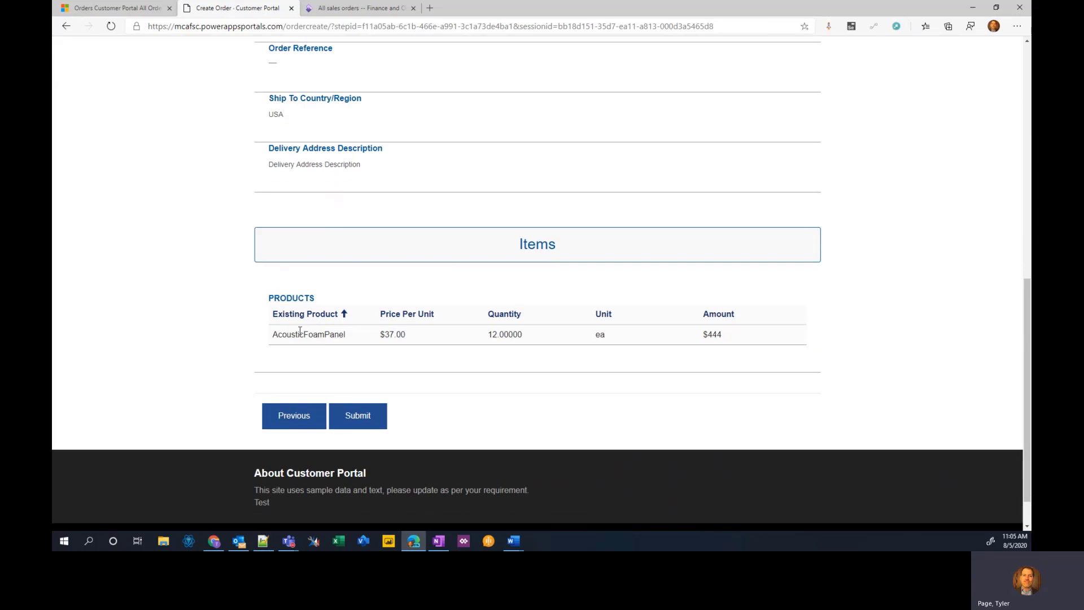
left_click(364, 415)
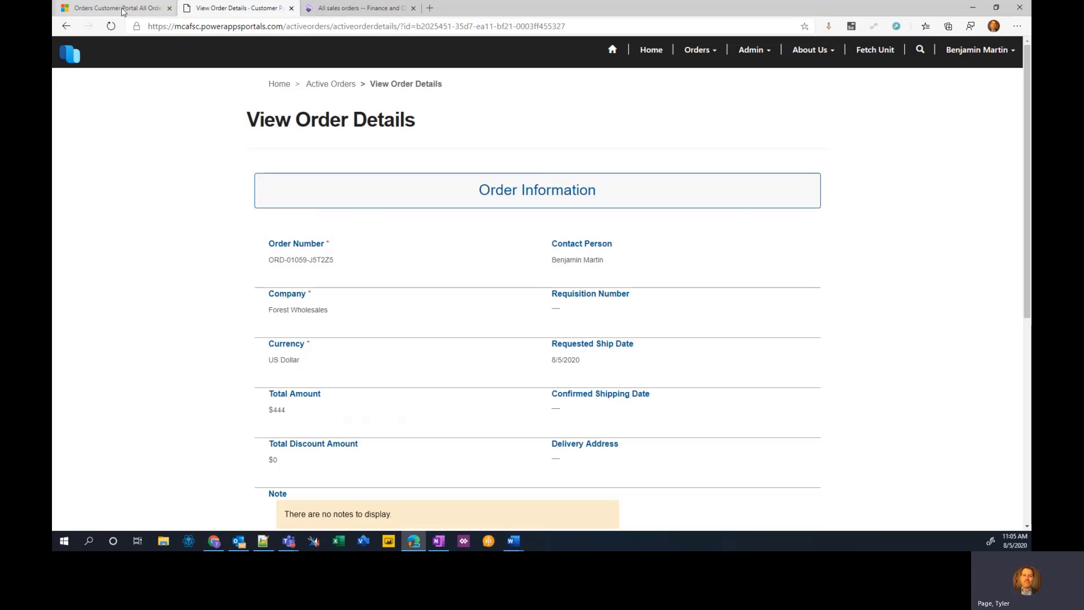
- Refresh the Sales Hub order list so new order ORD-01059-J5T2Z5 appears as Active
left_click(123, 11)
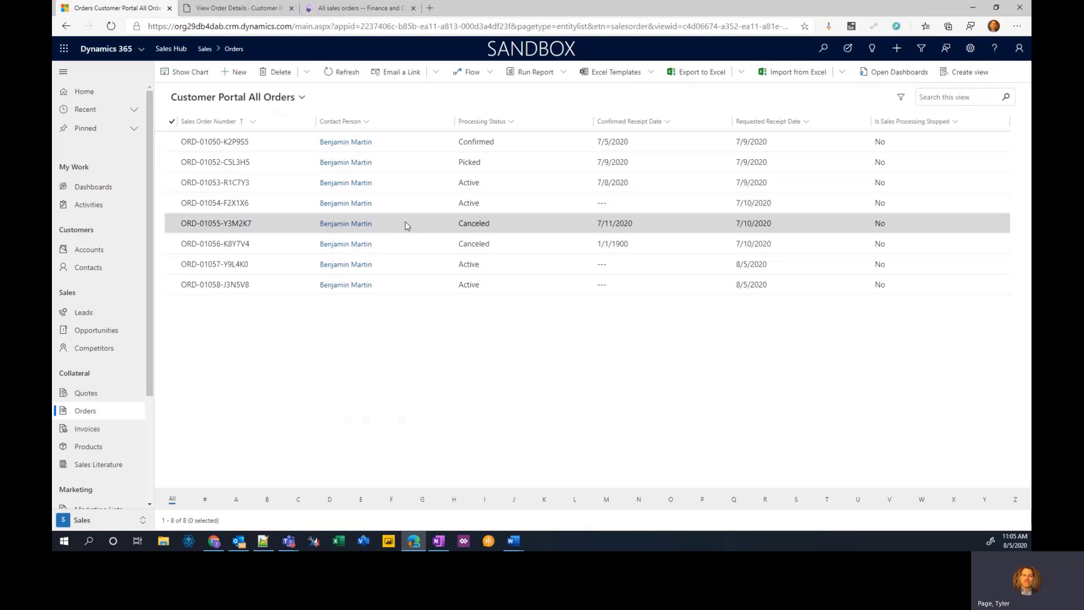
left_click(341, 72)
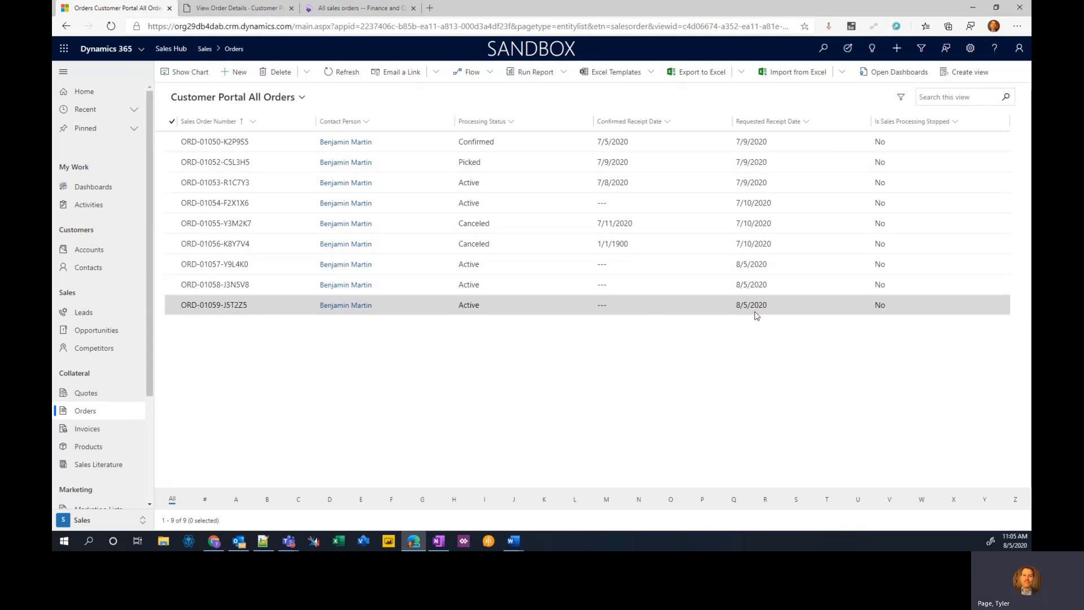
left_click(377, 11)
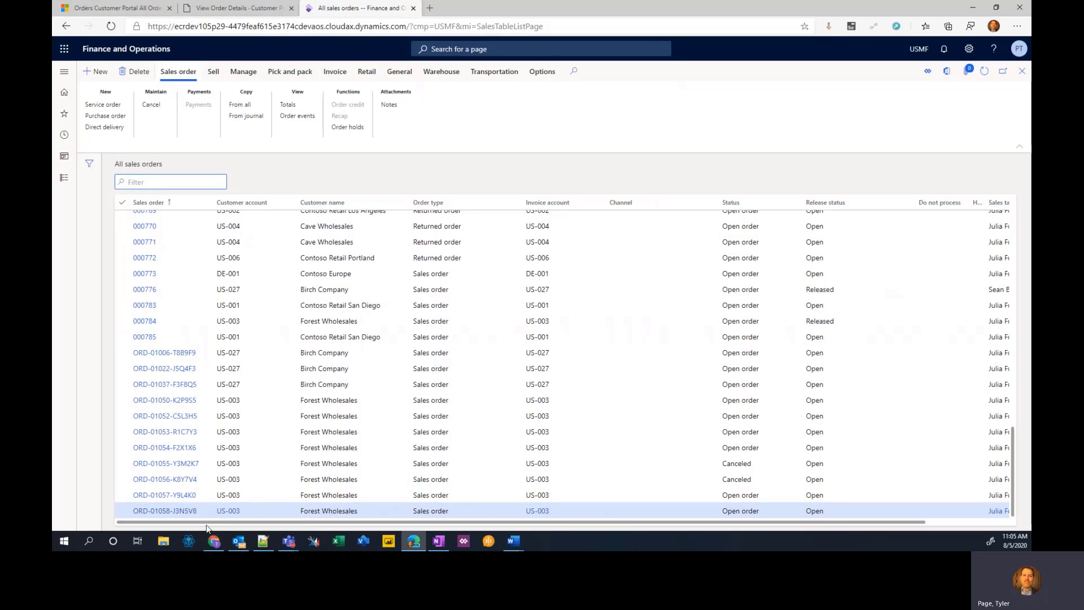
- Refresh All sales orders and select the new Forest Wholesales ORD order row
left_click(963, 91)
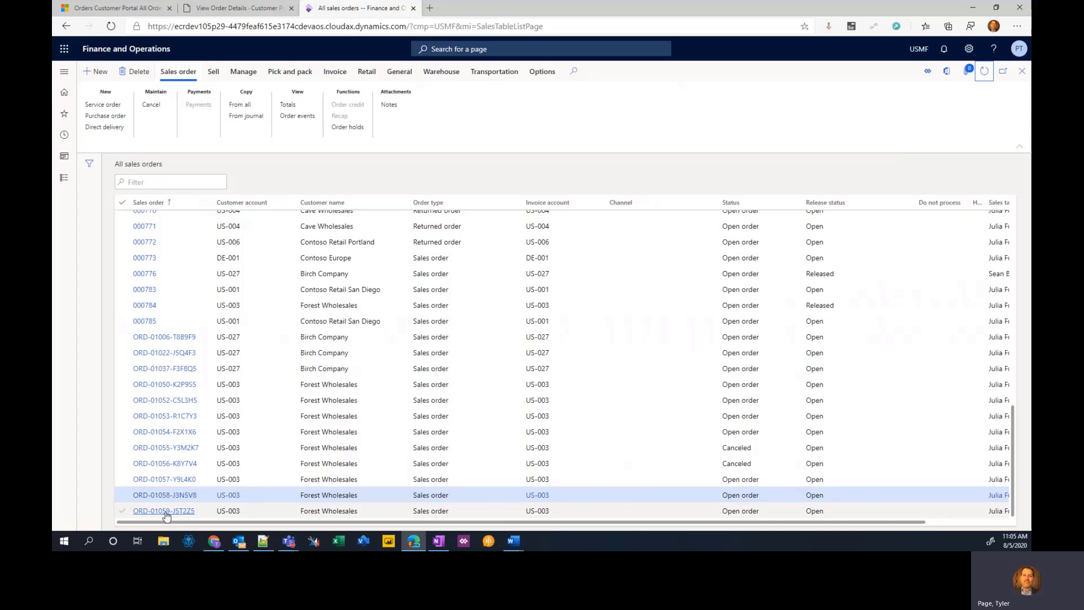
left_click(201, 513)
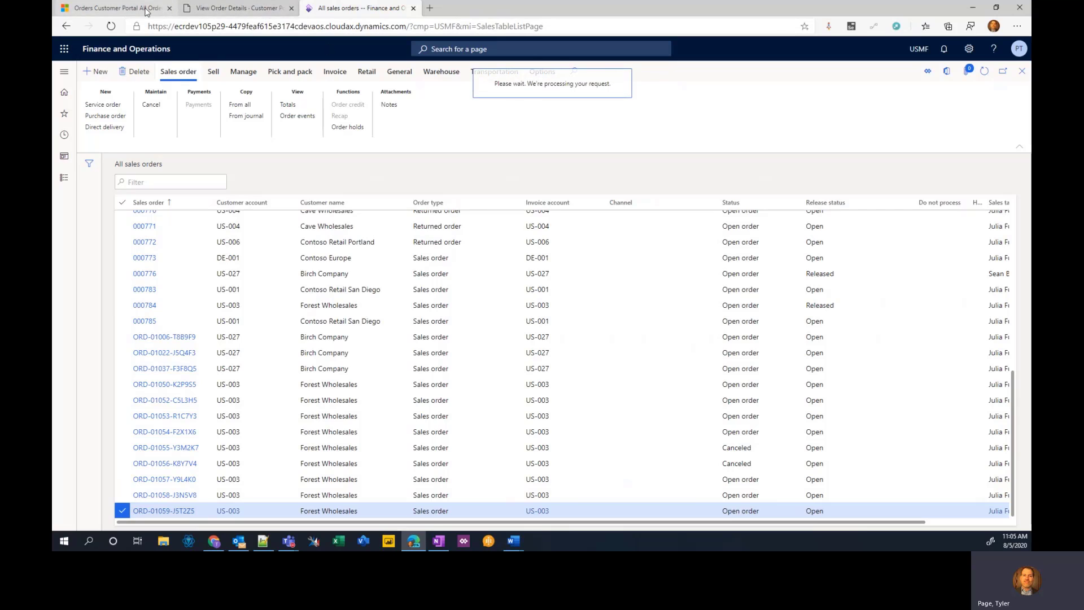
key("ctrl+1")
- Open the new order's Sales Hub record showing 12 AcousticFoamPanel at $37 for $444
double_click(236, 308)
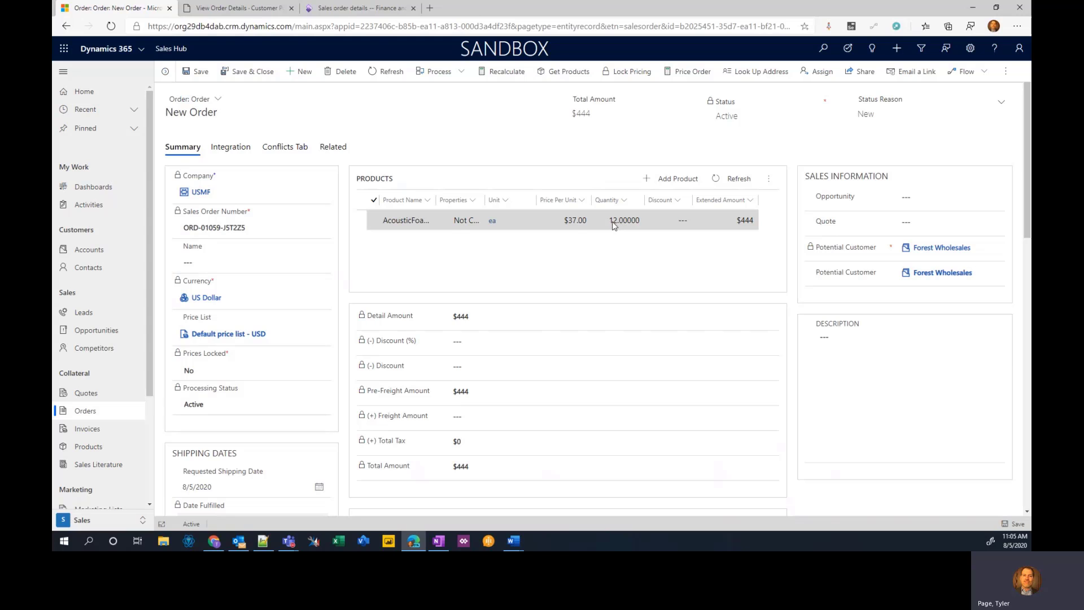
- Confirm the Finance and Operations line P0001 AcousticFoamPanel, 12.00 ea at 37.00, net 444.00
left_click(270, 12)
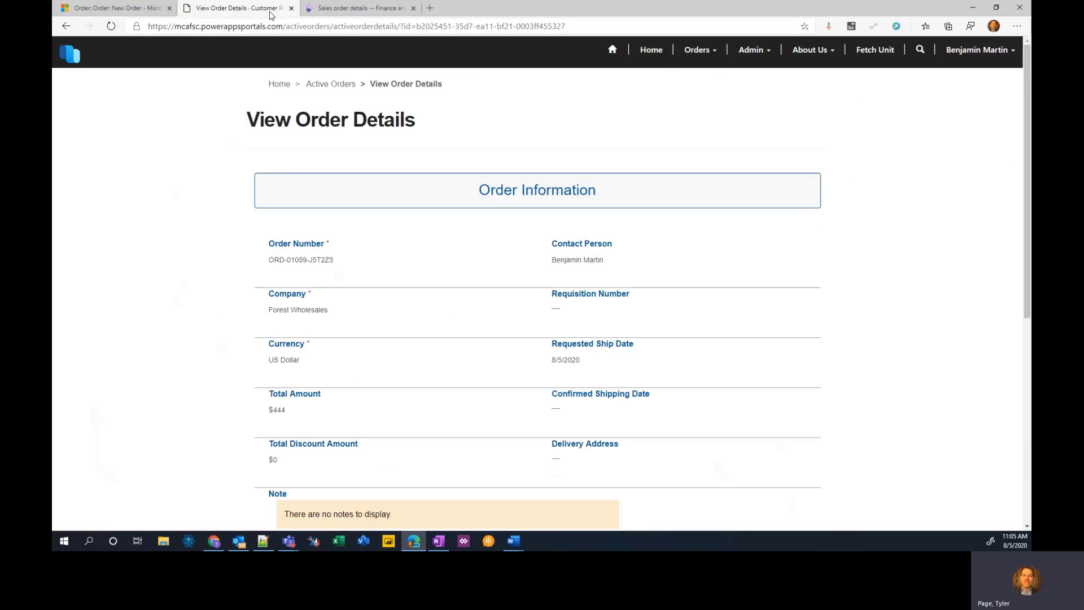
left_click(328, 12)
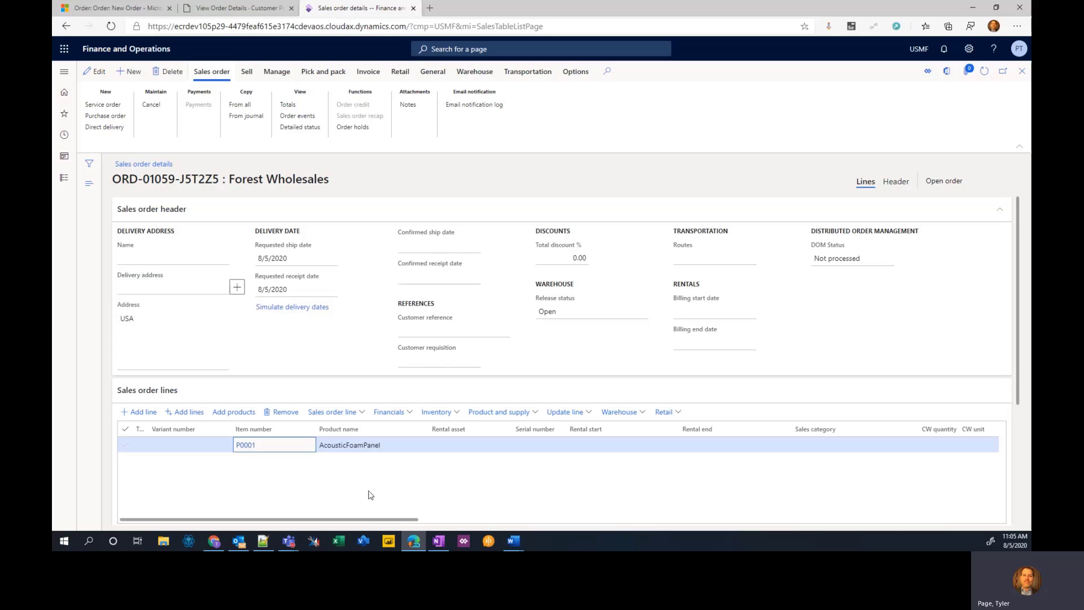
left_click_drag(368, 520, 653, 527)
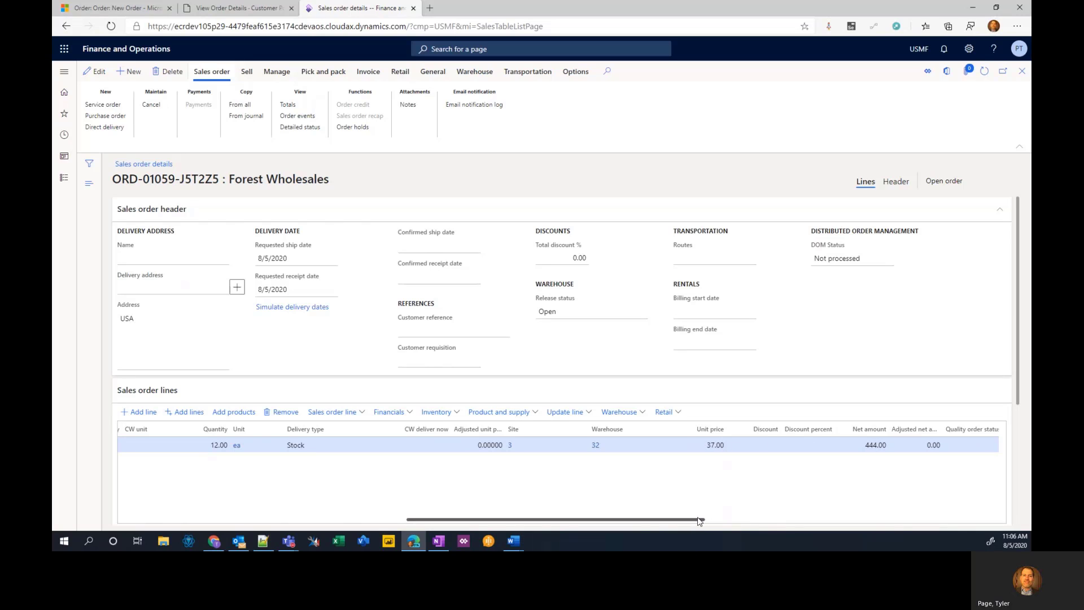
left_click_drag(702, 520, 352, 517)
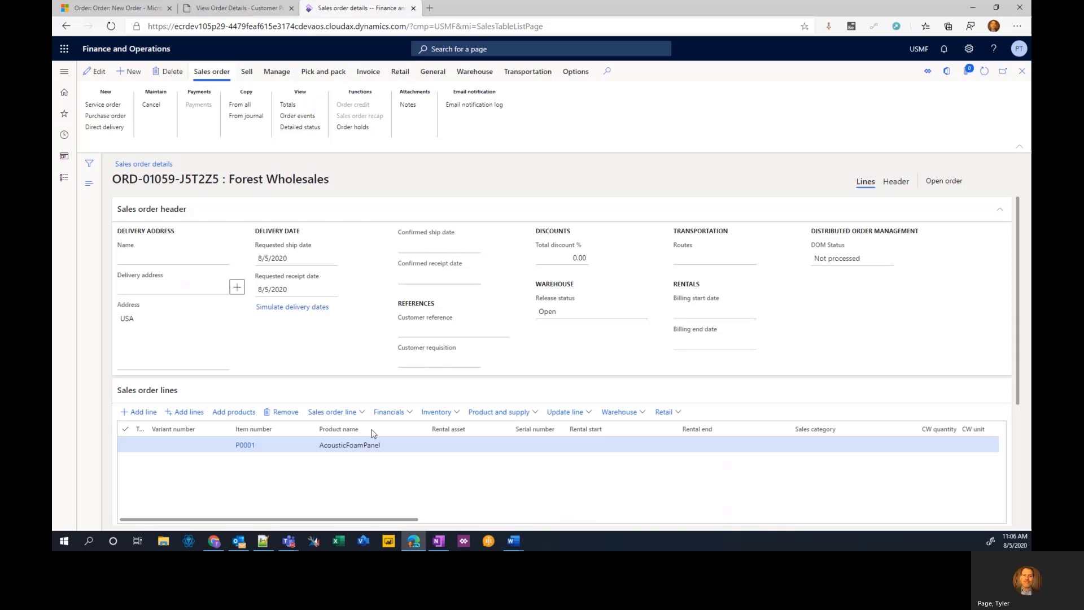